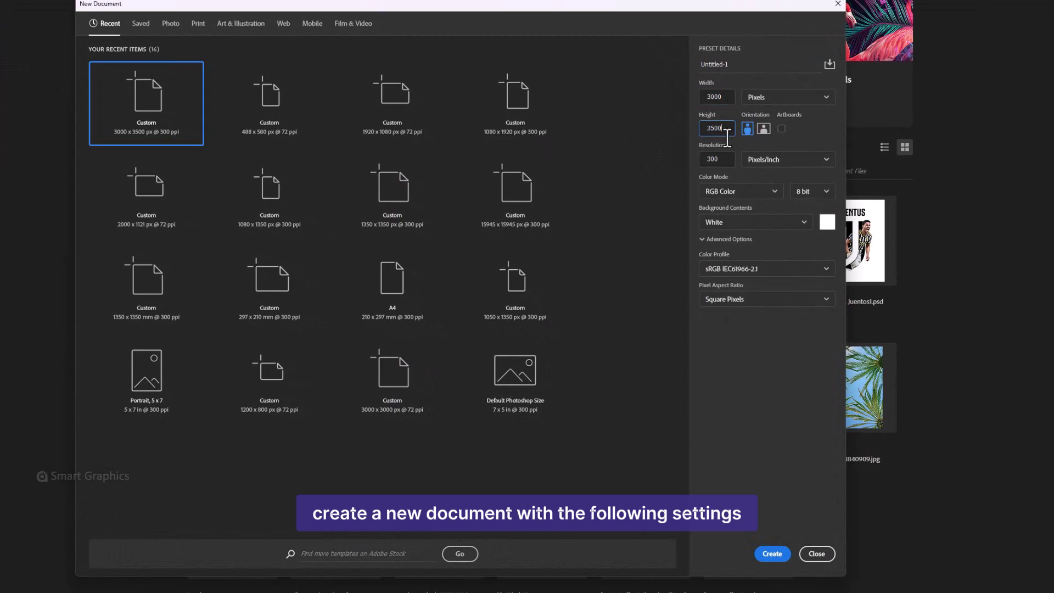
Confirm 300 ppi resolution and create the white 3000 × 3500 px document
left_click(725, 159)
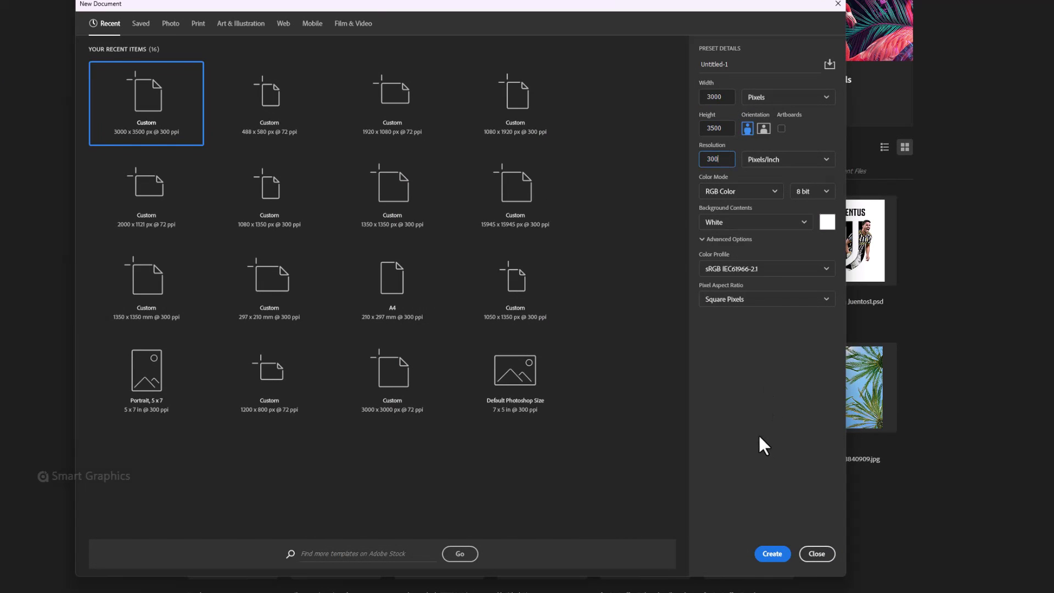
left_click(772, 554)
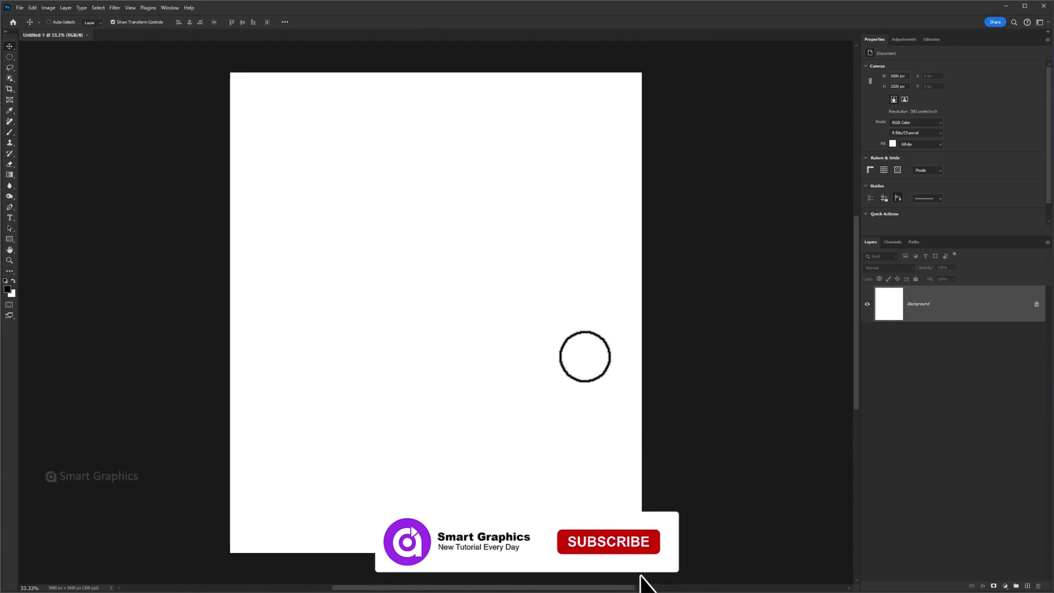
With the Move tool, place the camera lens photo and scale it up to fill the canvas
key("v")
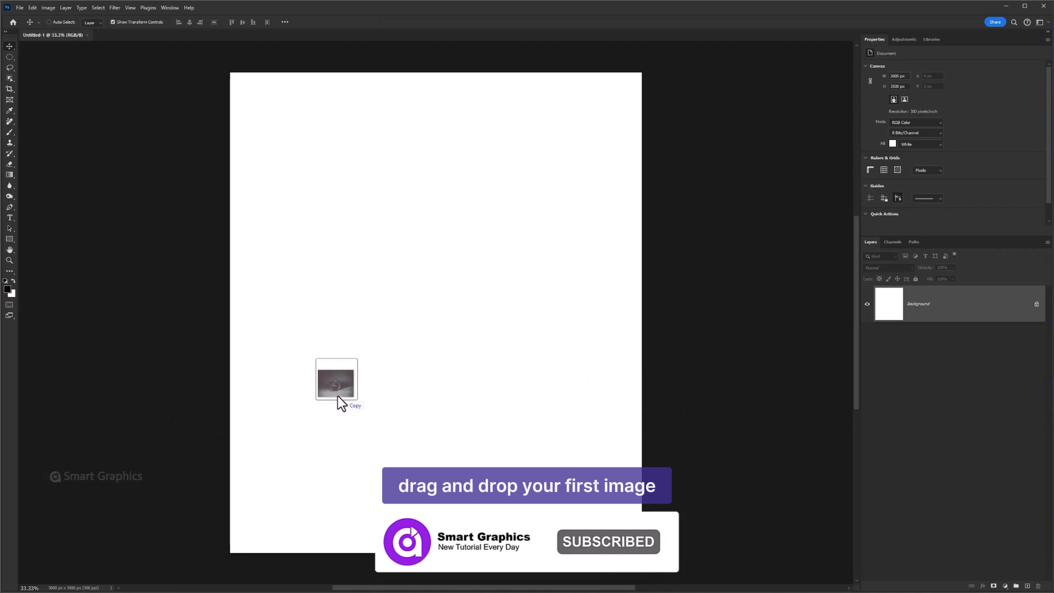
left_click_drag(338, 396, 425, 336)
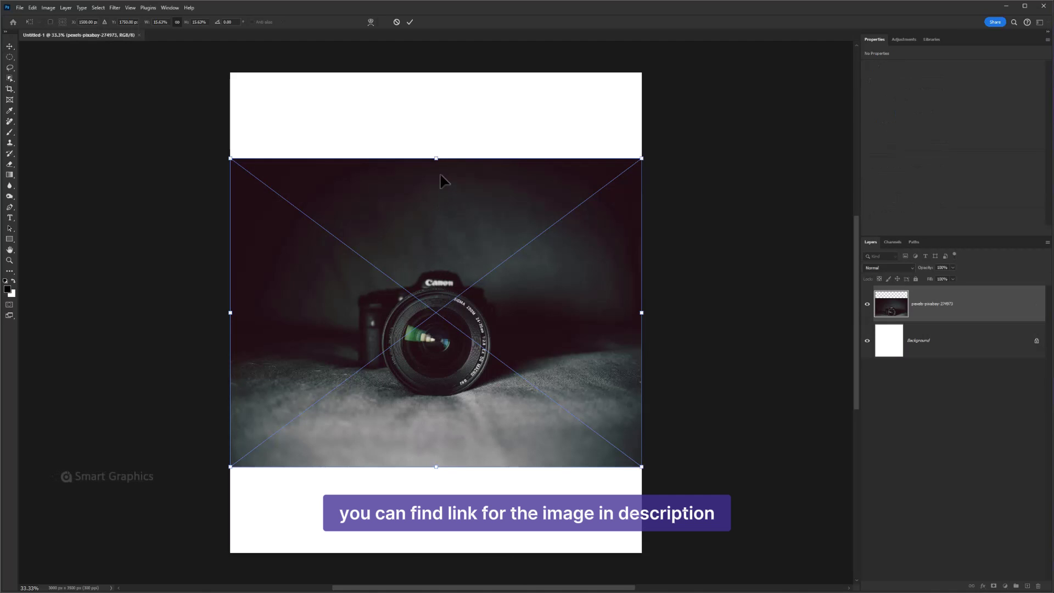
left_click_drag(437, 158, 436, 42)
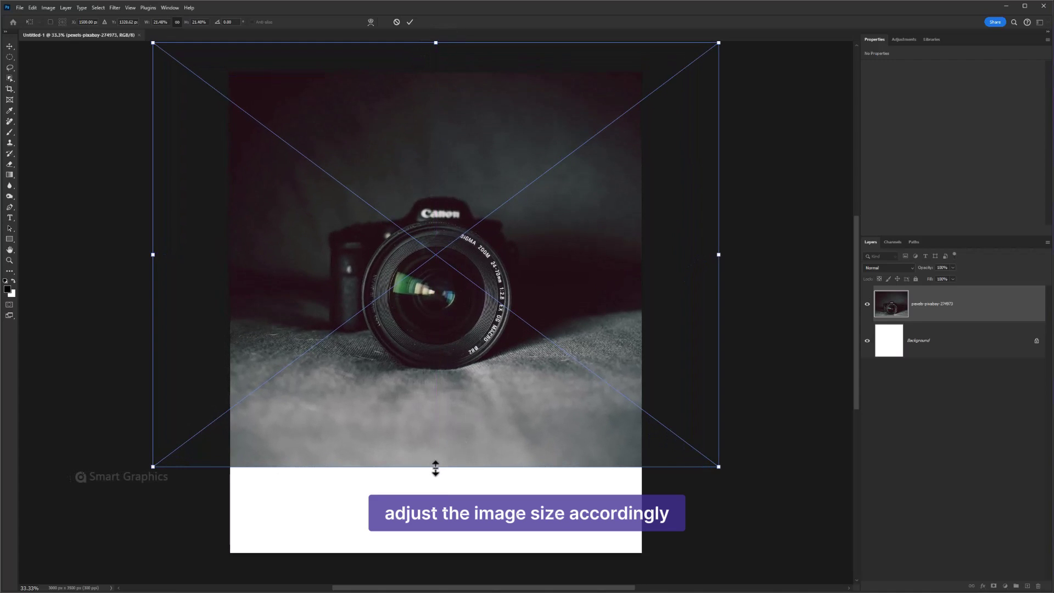
left_click_drag(435, 468, 438, 547)
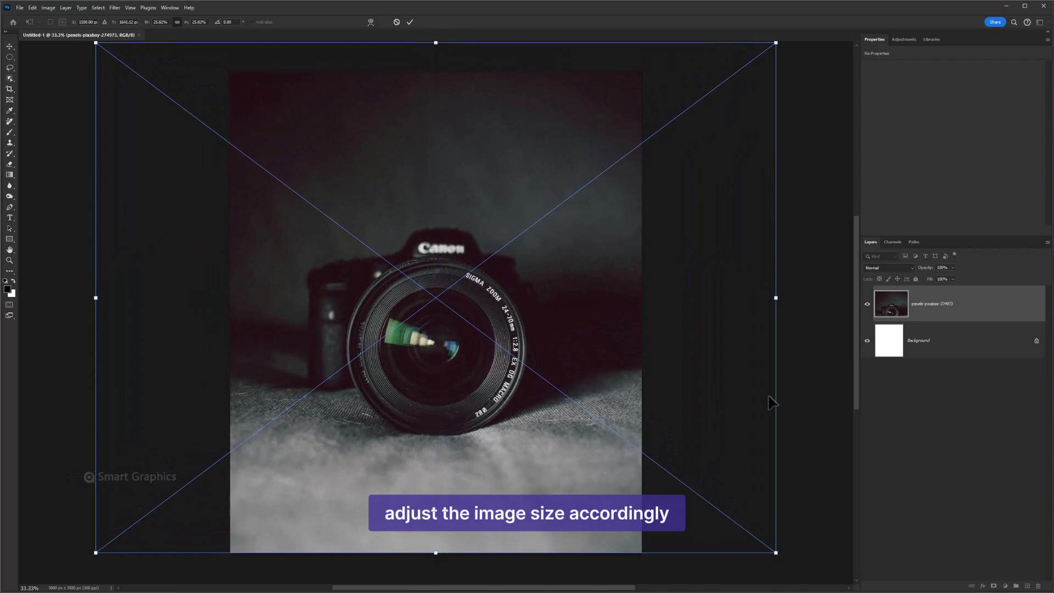
scroll(494, 363, "down", 3)
mouse_move(461, 453)
left_mouse_down()
mouse_move(477, 560)
mouse_move(648, 459)
left_mouse_up()
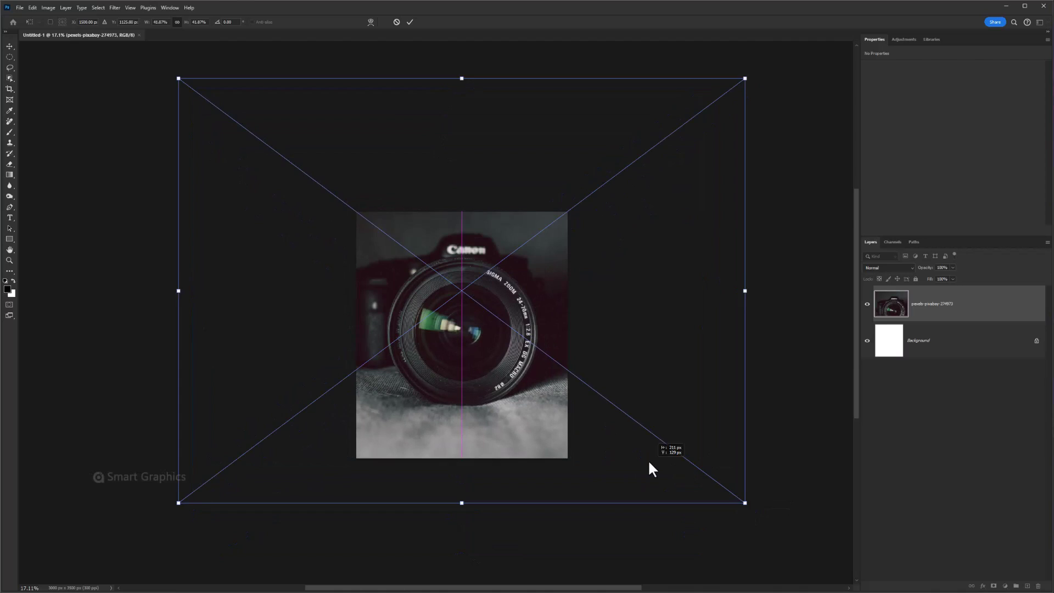
scroll(550, 381, "up", 3)
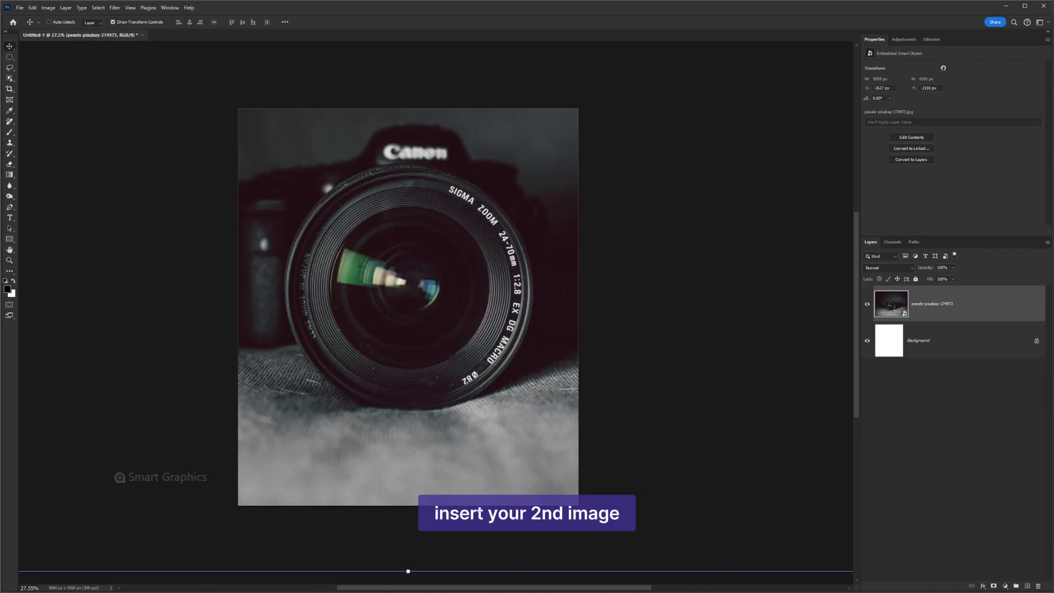
Place the forest-path photo, scale it over the canvas at reduced opacity, then restore 100% opacity
left_click_drag(405, 359, 398, 355)
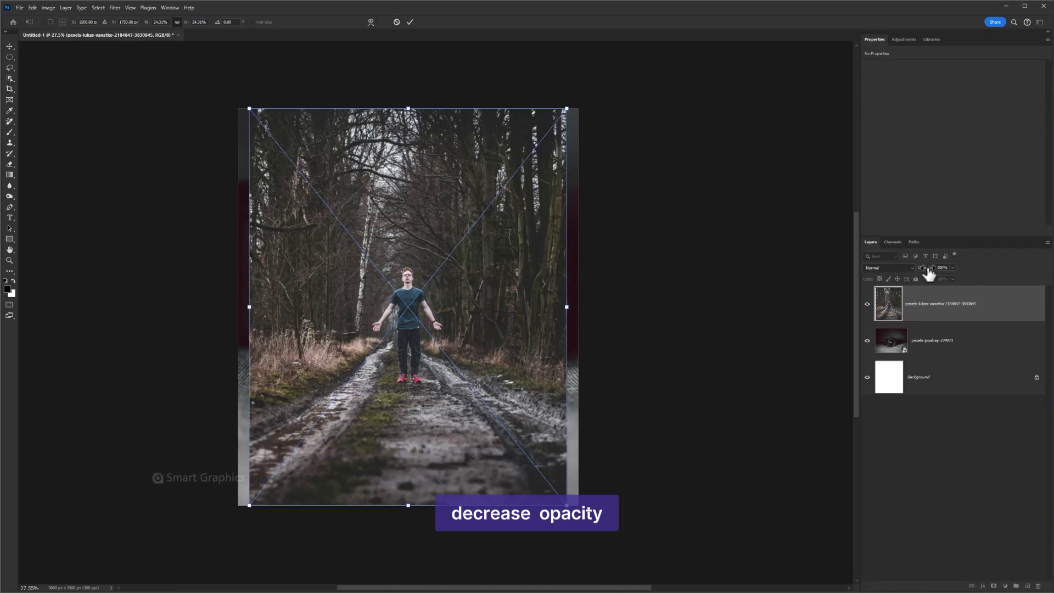
left_click_drag(928, 274, 919, 274)
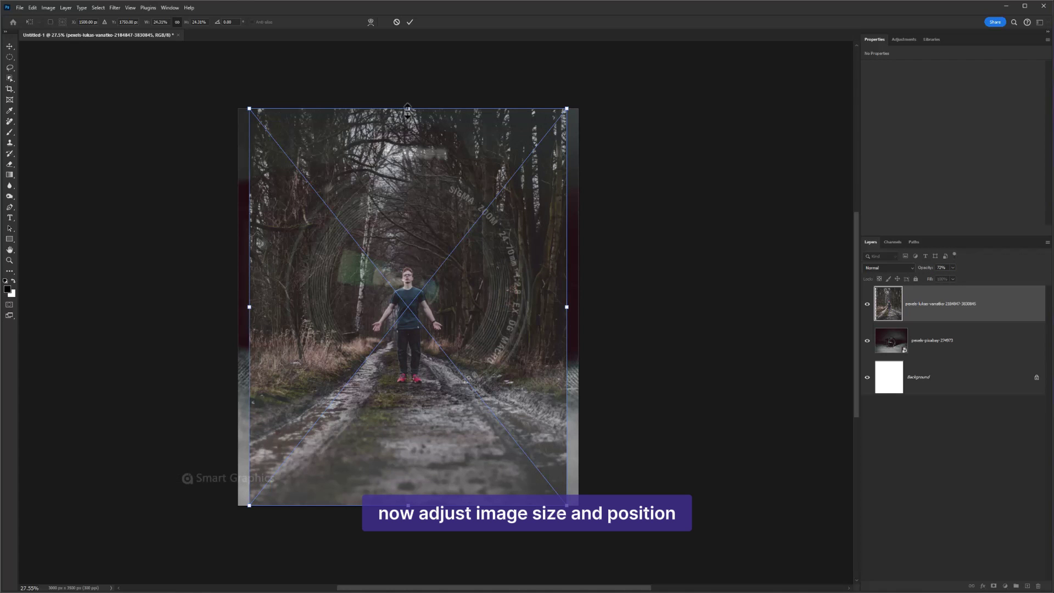
left_click_drag(408, 108, 407, 77)
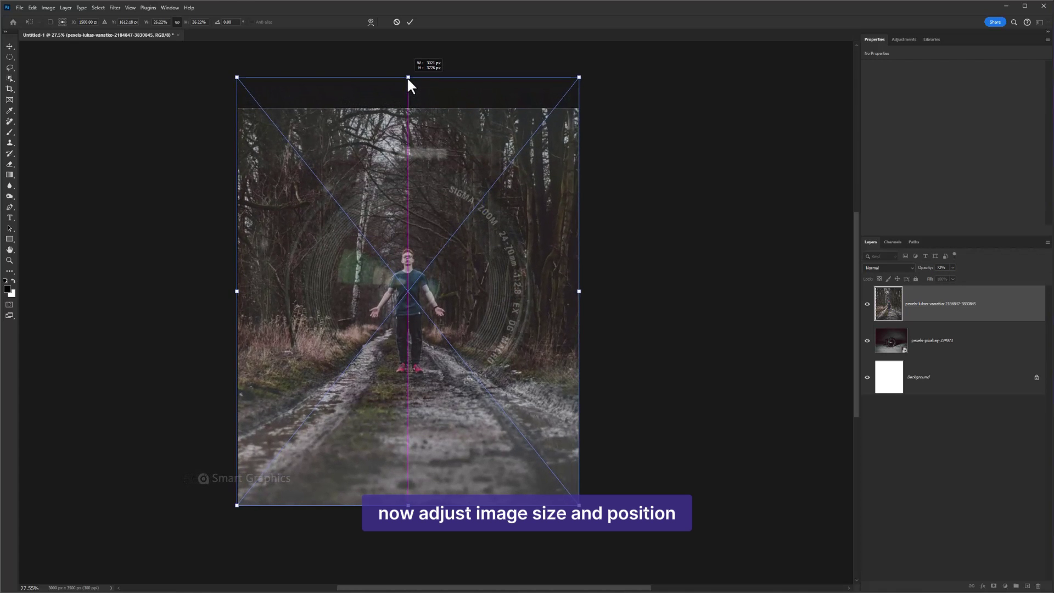
left_click(409, 22)
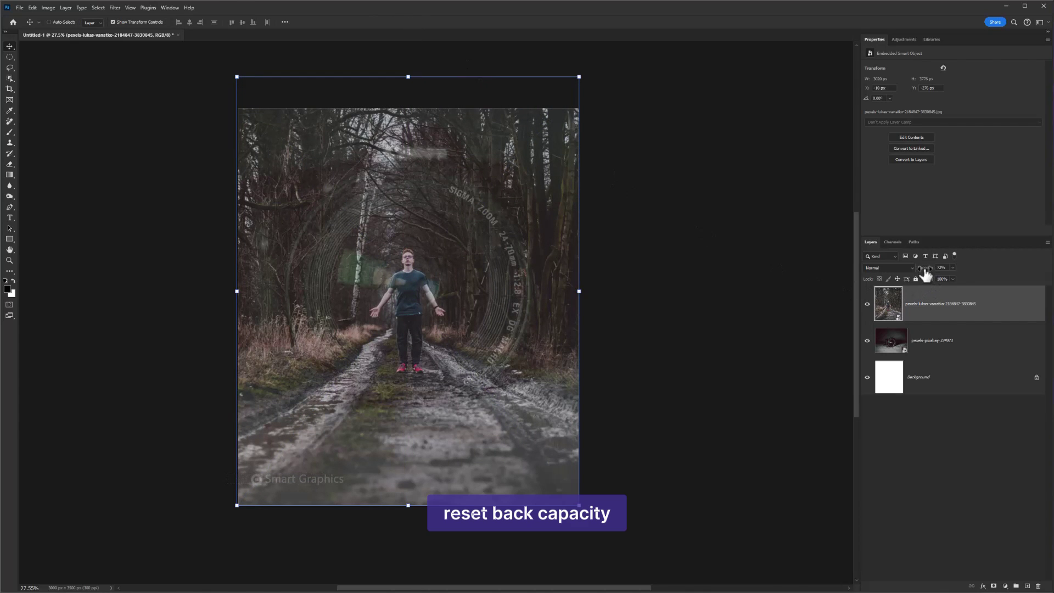
left_click_drag(925, 274, 971, 273)
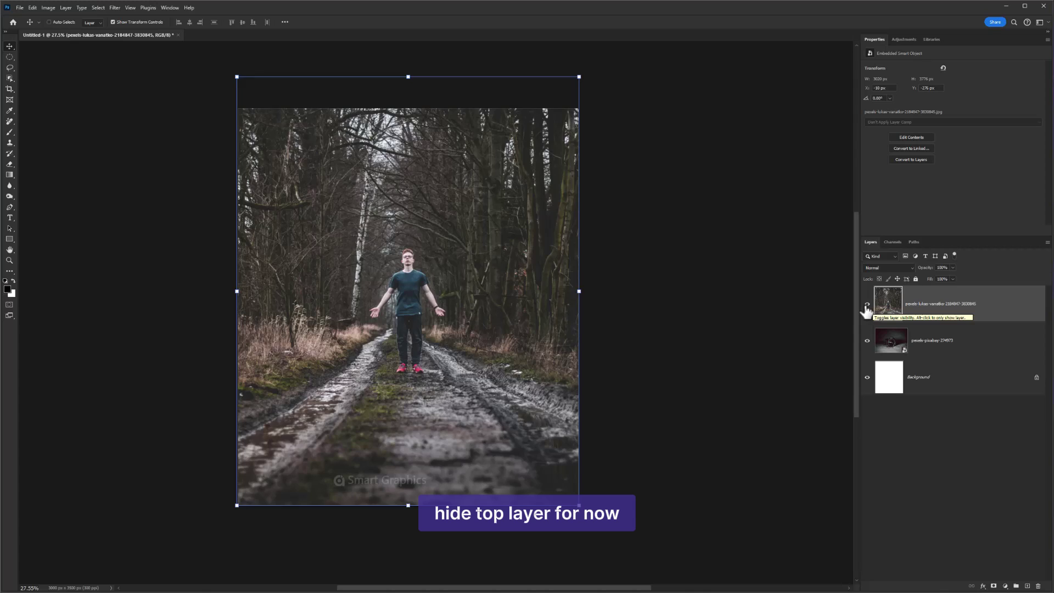
Hide the forest layer, select the camera layer, and draw an elliptical selection around the lens
left_click(866, 307)
left_click(918, 349)
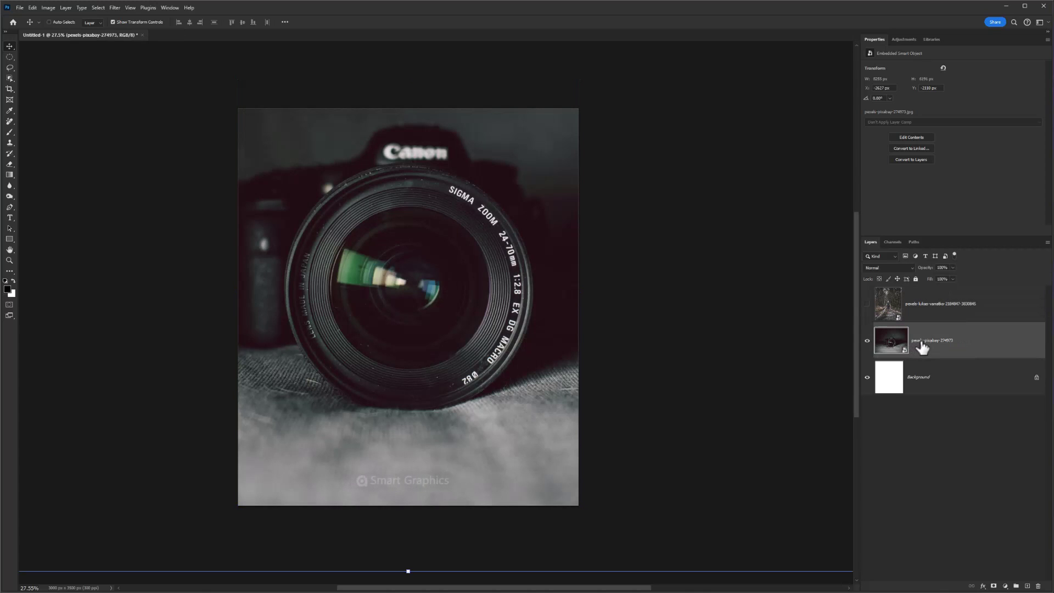
left_click(9, 57)
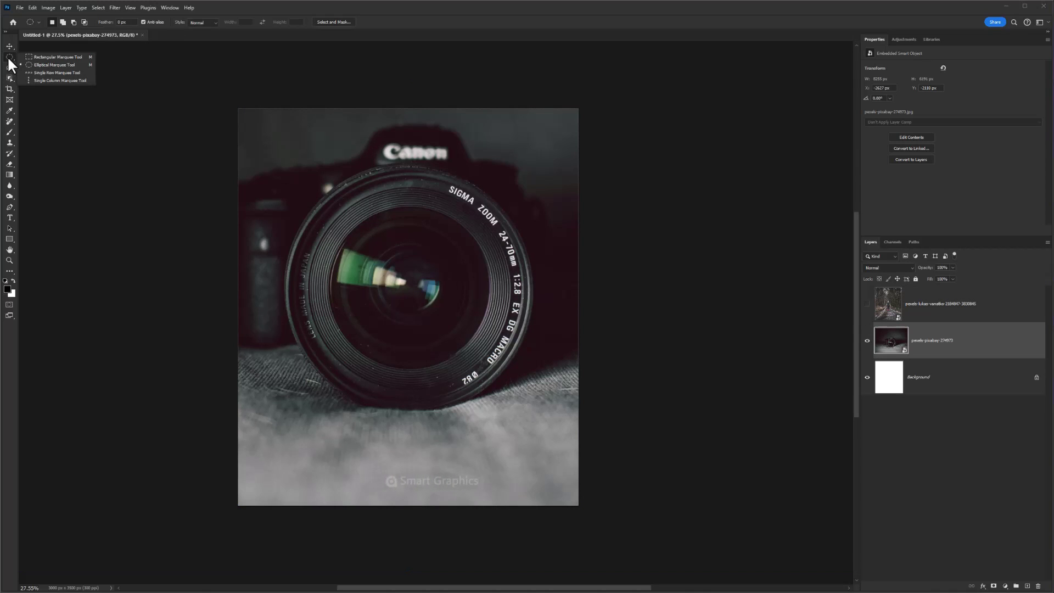
left_click(44, 65)
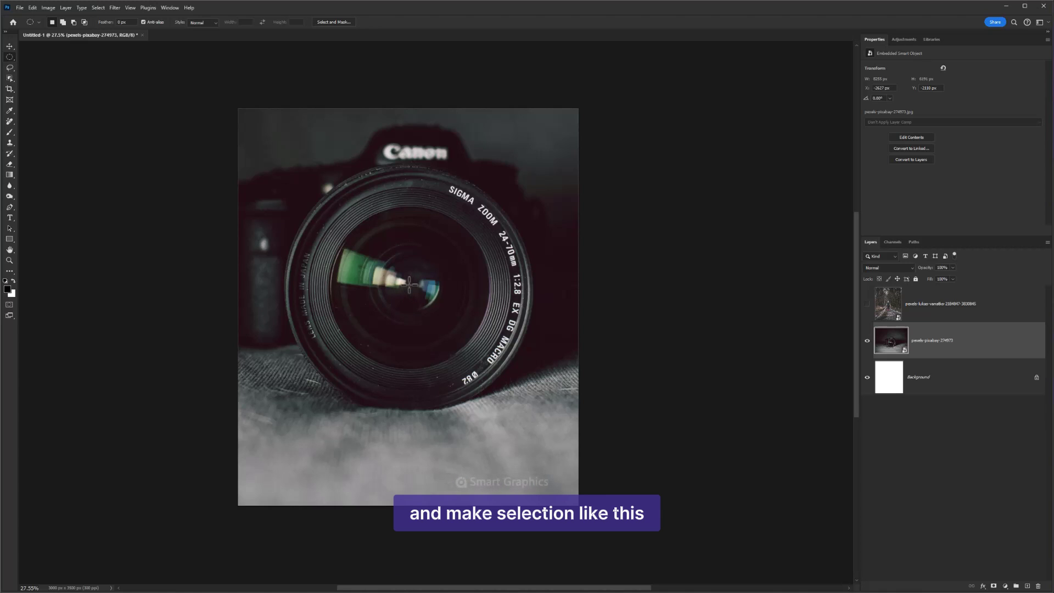
left_click_drag(413, 288, 509, 396)
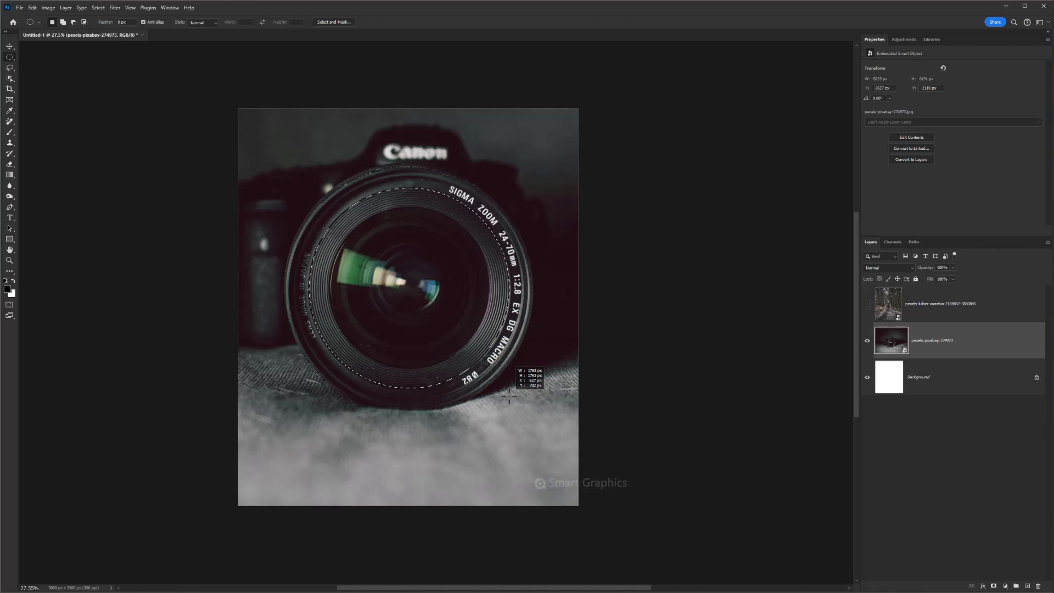
left_click_drag(509, 396, 509, 396)
Unhide the forest layer, mask it to the lens circle, and target its pixels (Ctrl+2)
left_click(922, 311)
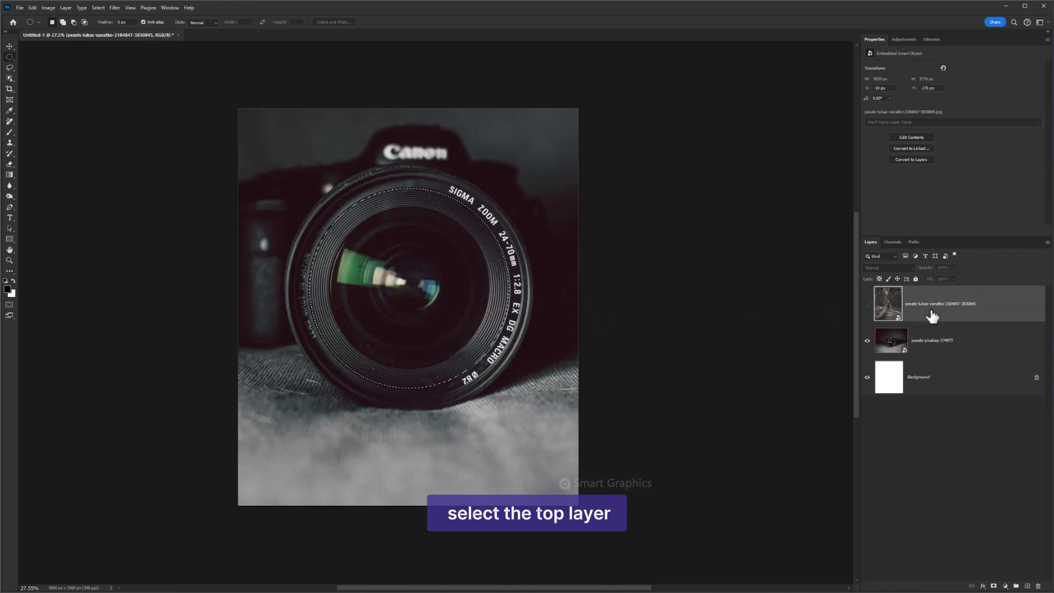
left_click(866, 304)
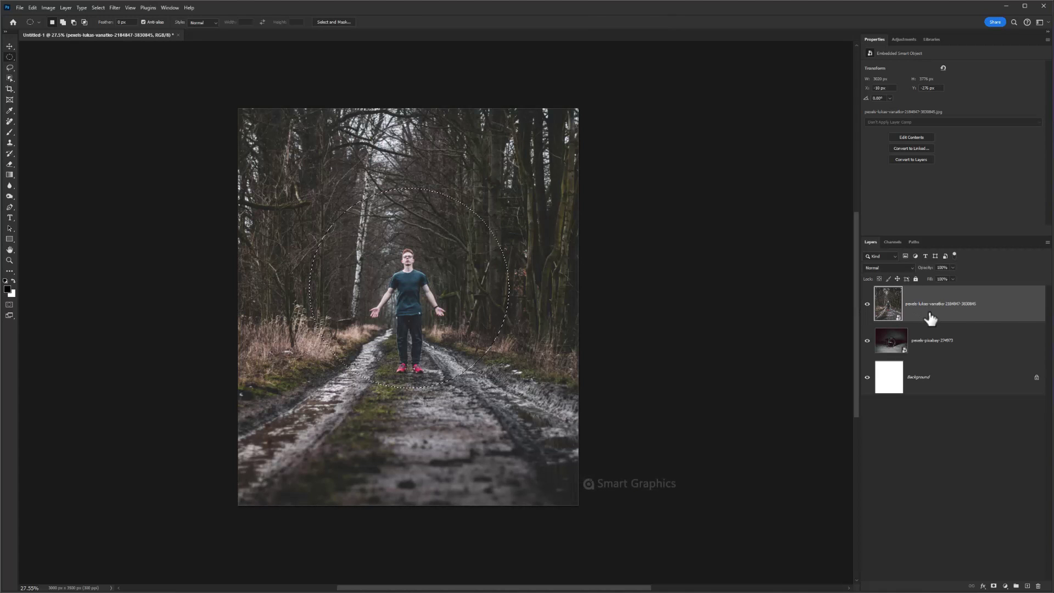
left_click(993, 586)
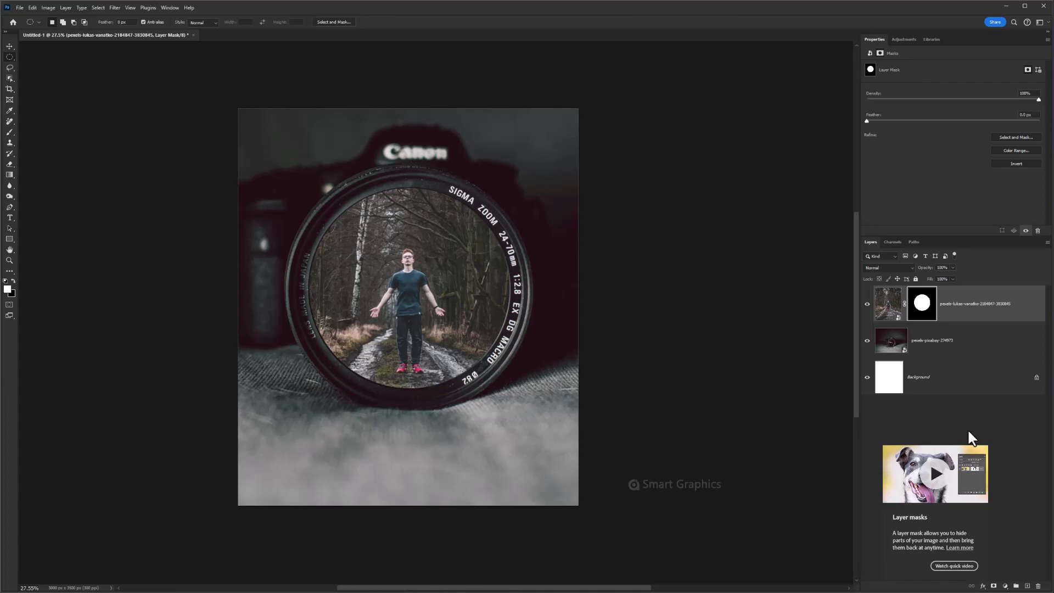
key("ctrl+2")
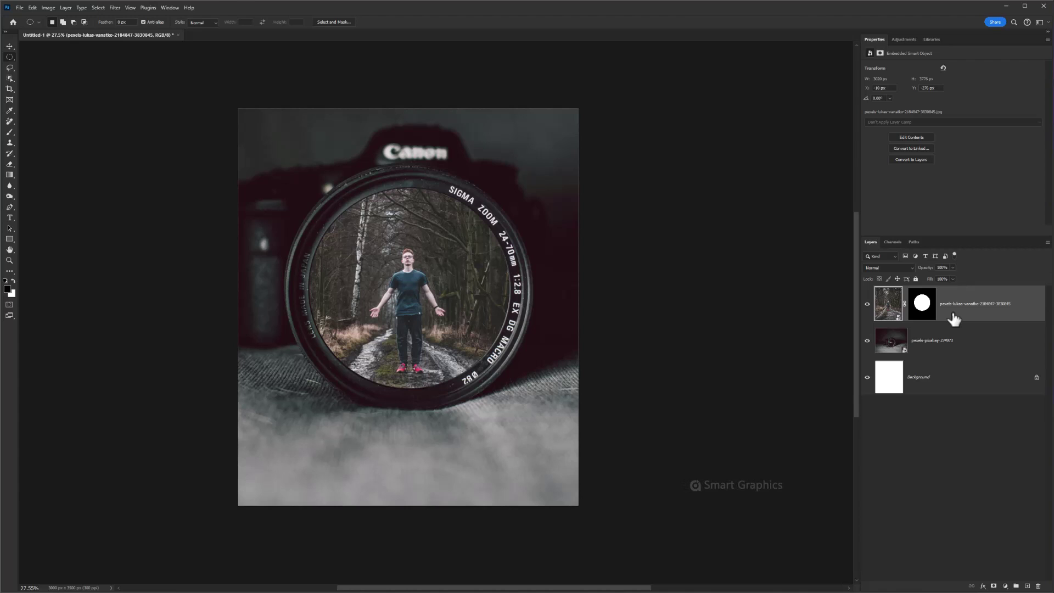
Duplicate the forest layer, delete the copy's mask, and give it an all-black mask
key("ctrl+j")
left_click(923, 318)
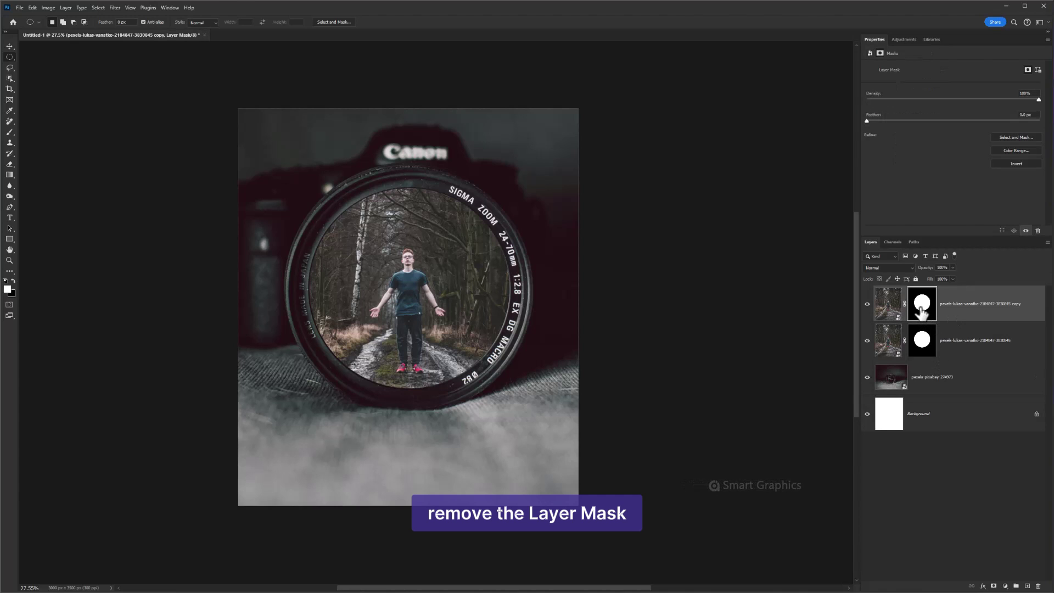
left_click_drag(923, 309, 1036, 586)
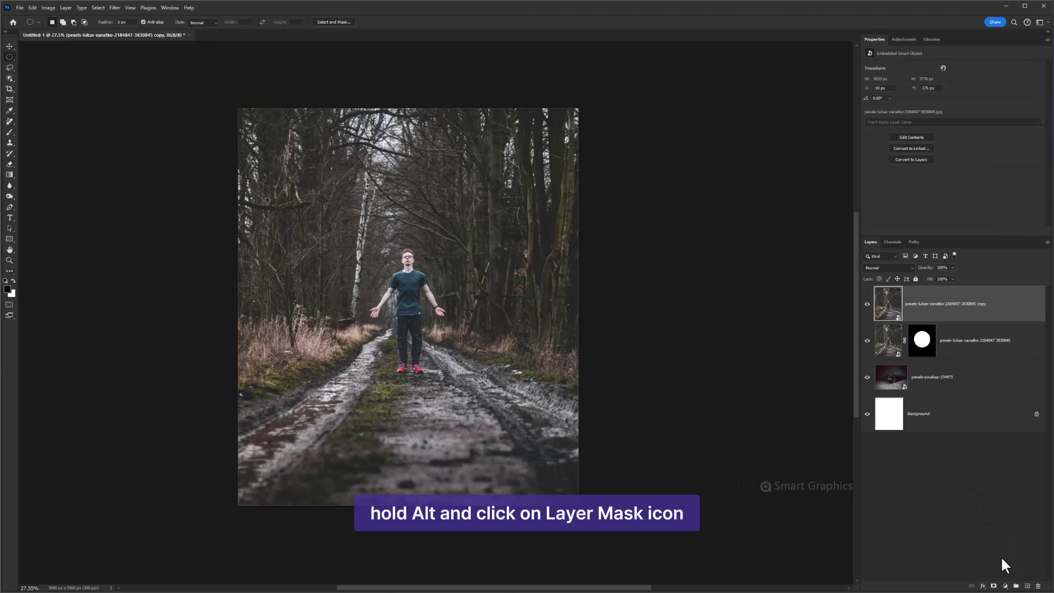
left_click(993, 585, "alt")
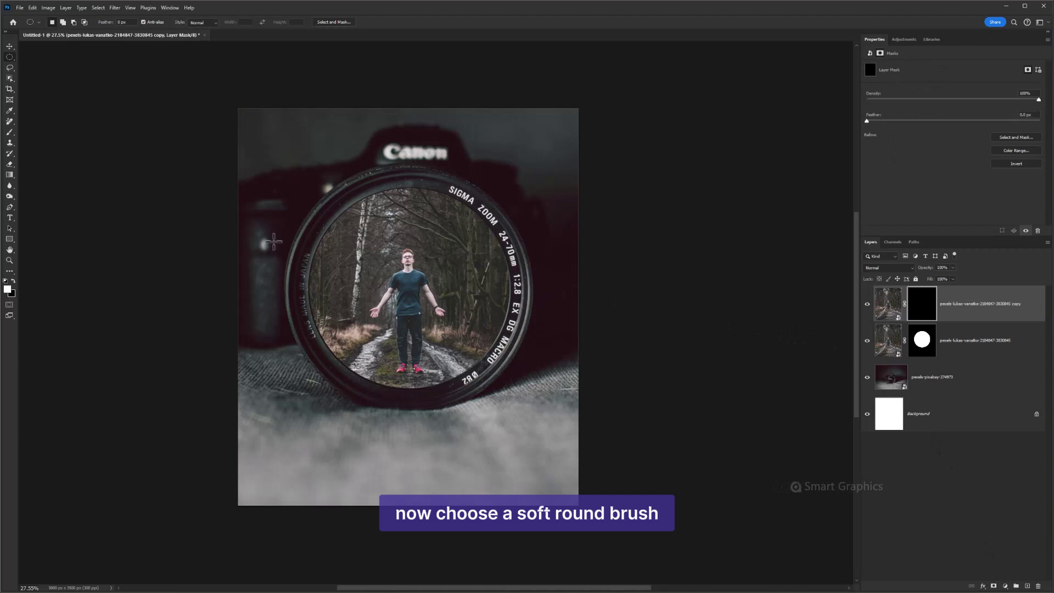
Paint white with a soft round, roughly 470 px brush on the copy's mask below the lens
left_click(10, 133)
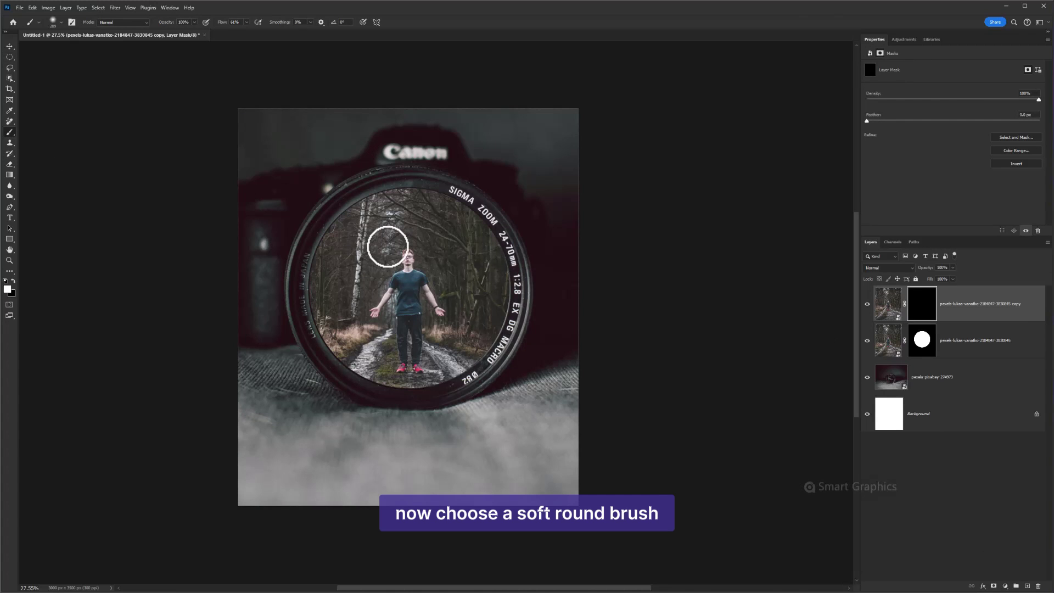
right_click(388, 246)
left_click(440, 348)
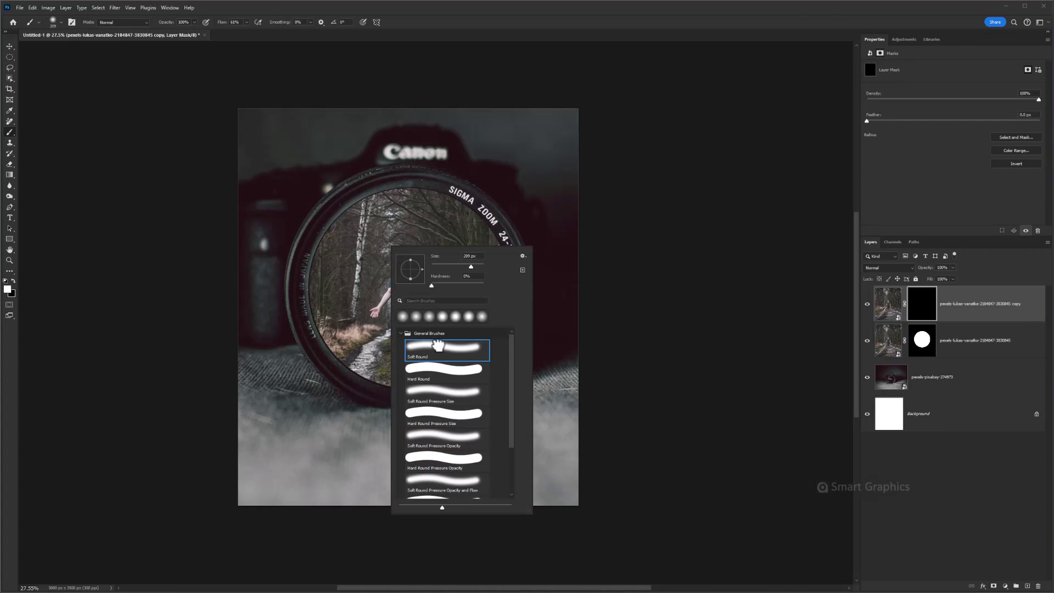
key("Return")
left_click_drag(364, 311, 383, 324)
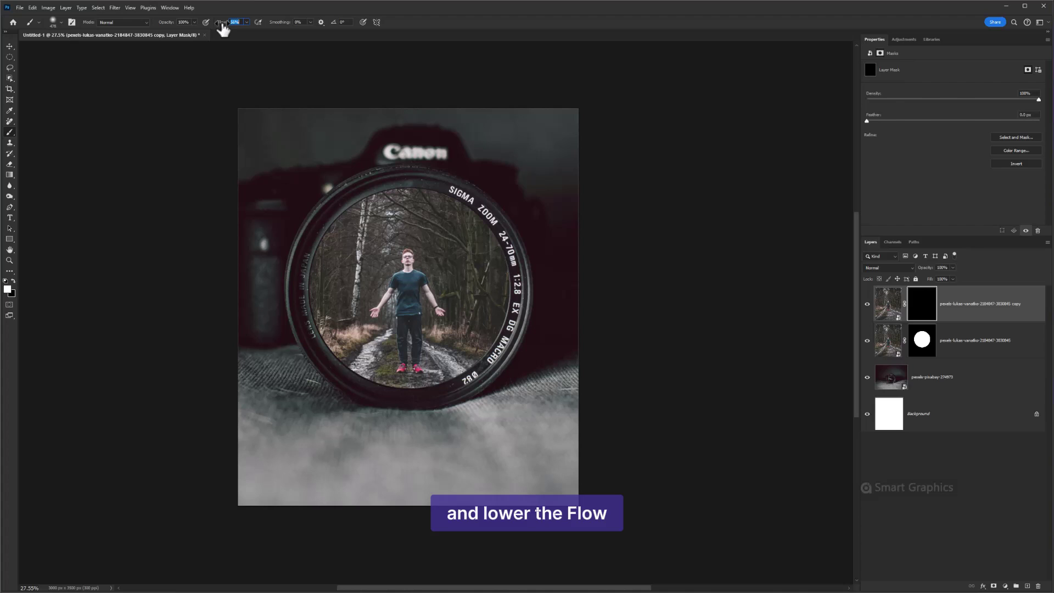
left_click_drag(434, 353, 449, 358)
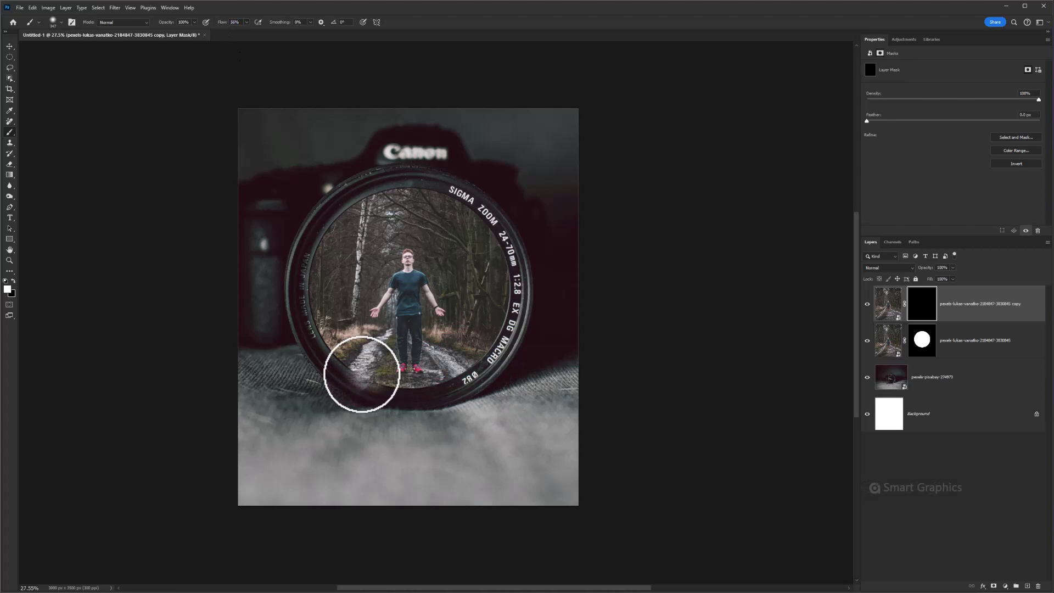
mouse_move(362, 375)
left_mouse_down()
mouse_move(316, 360)
mouse_move(463, 391)
mouse_move(508, 383)
mouse_move(475, 503)
mouse_move(277, 395)
mouse_move(288, 400)
left_mouse_up()
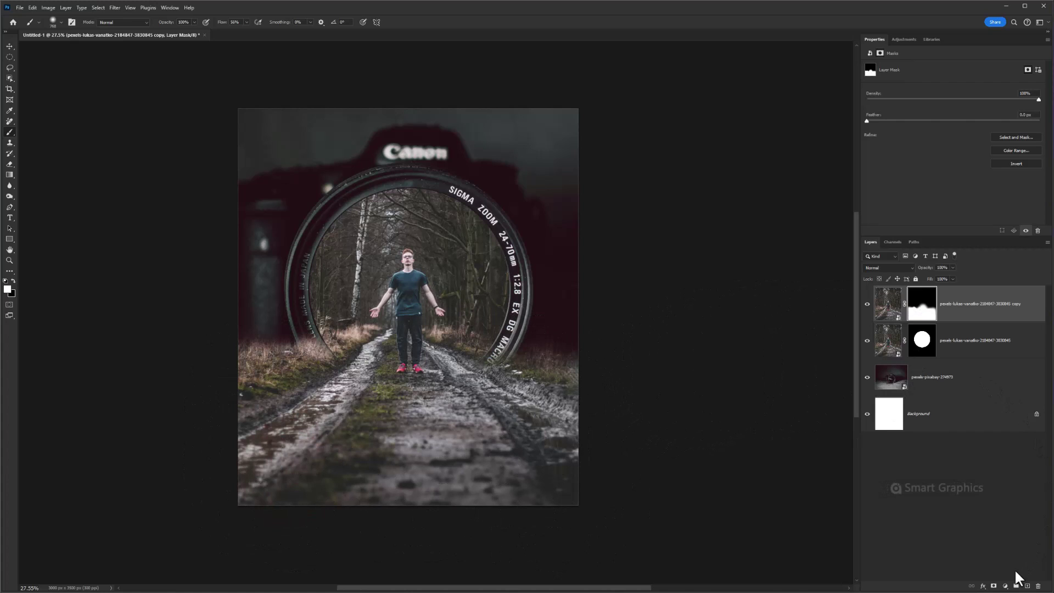
Add a Color Lookup adjustment layer using the Kodak 5205 Fuji 3510 3DLUT
left_click(1005, 585)
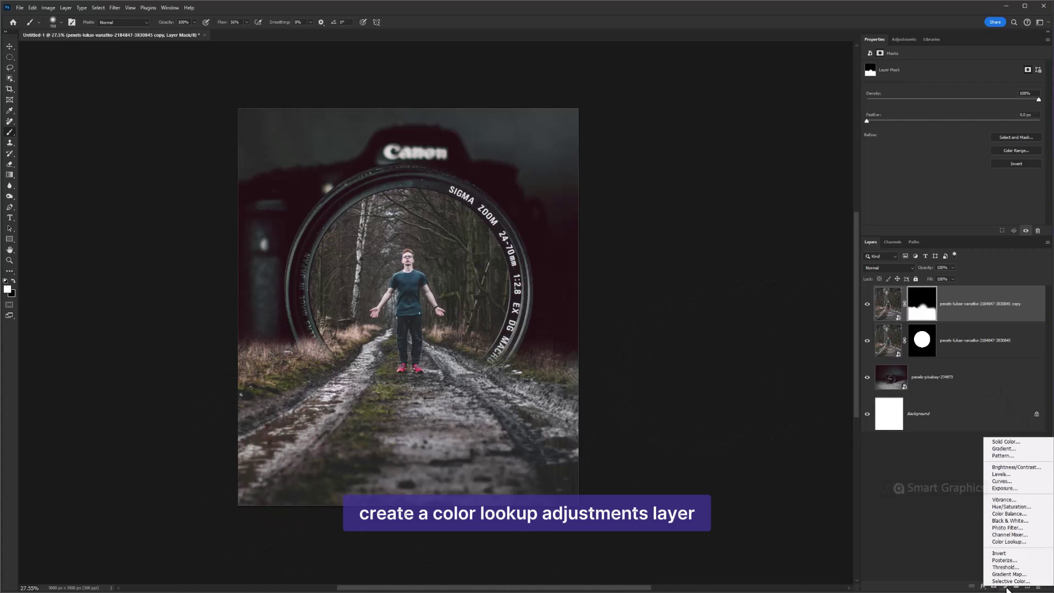
left_click(1010, 543)
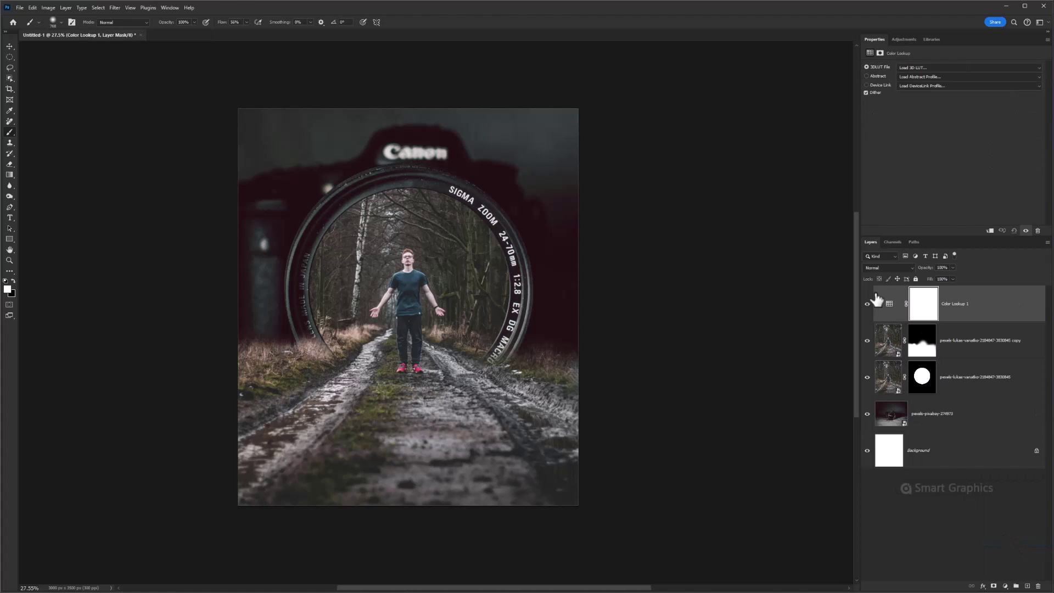
left_click(935, 65)
left_click(933, 242)
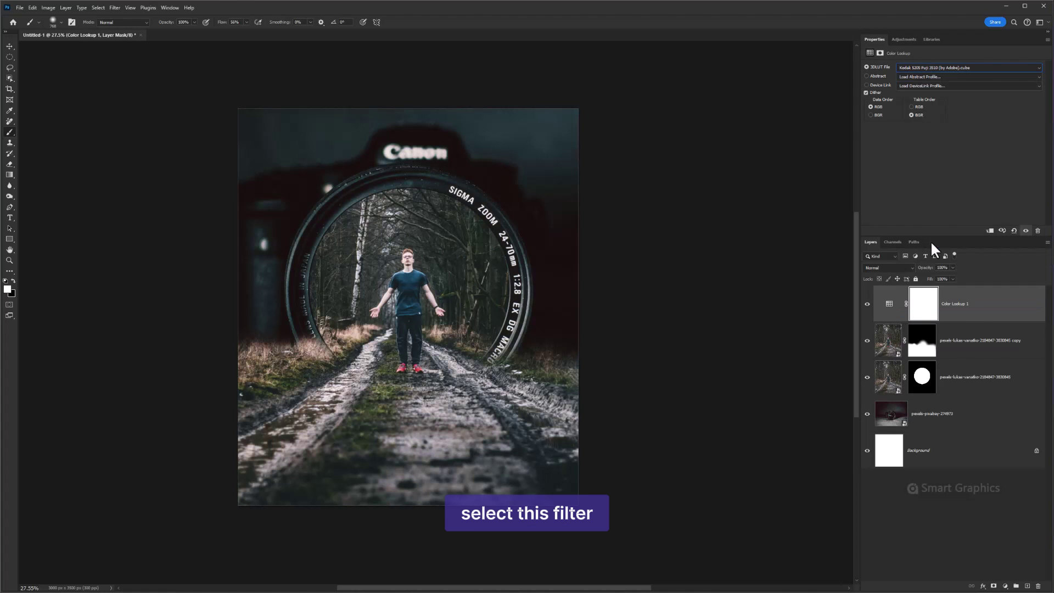